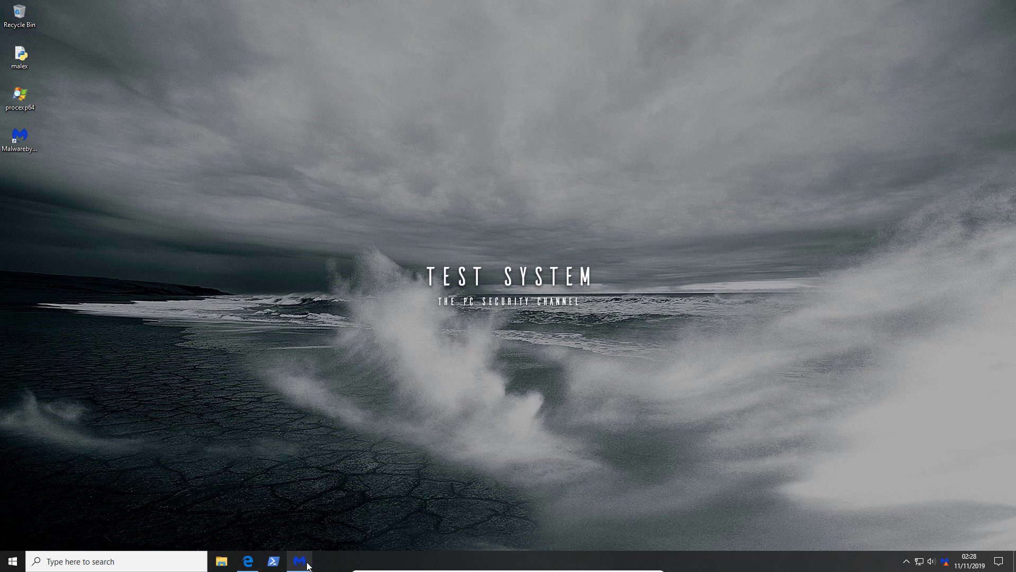
Show the protected Malwarebytes Premium Trial dashboard, then the Malwarebytes 4.0 homepage in Edge.
left_click(308, 565)
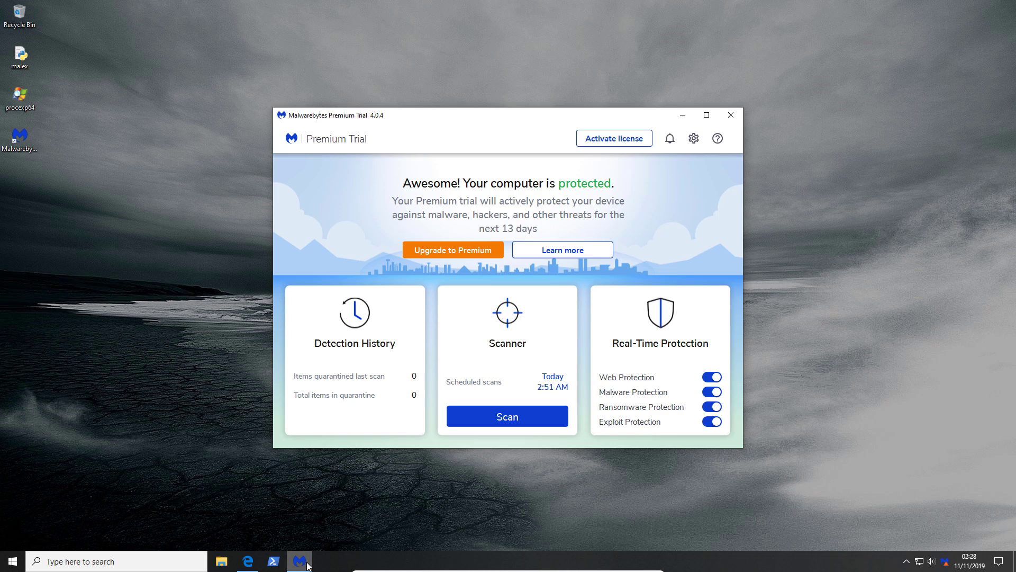
left_click(241, 564)
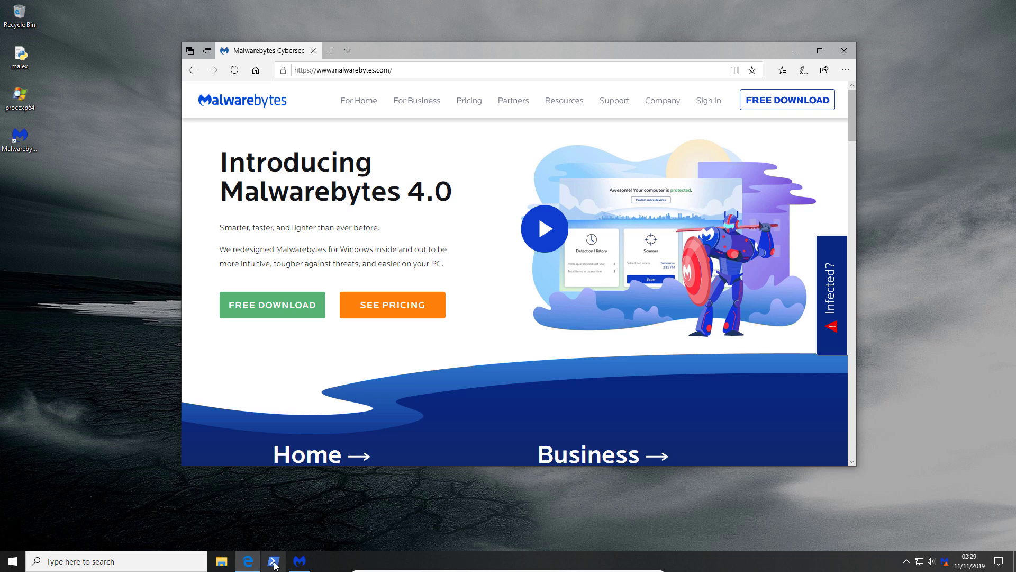
Minimize Edge so the Malwarebytes dashboard reporting the computer protected is visible.
left_click(254, 564)
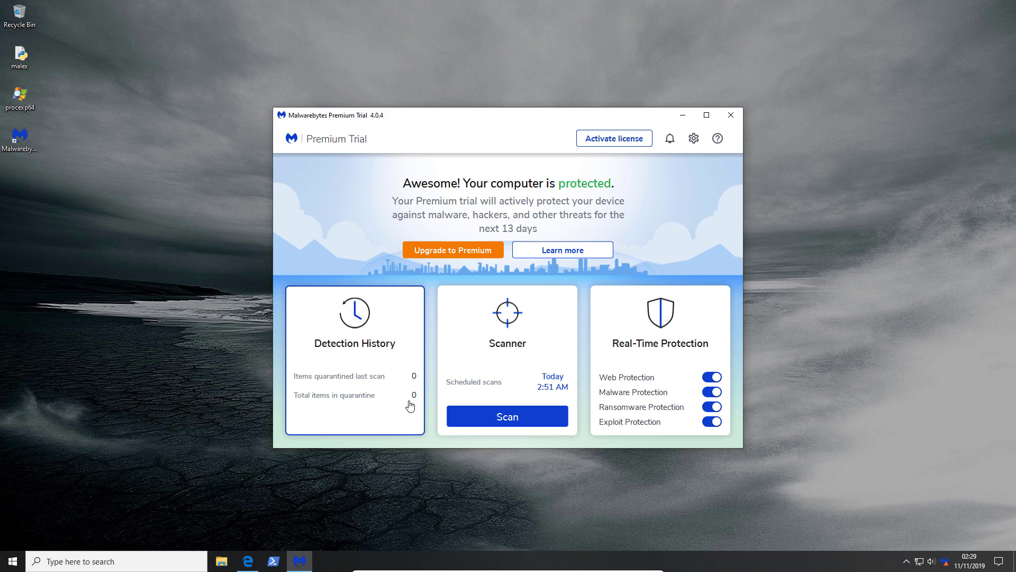
left_click(697, 139)
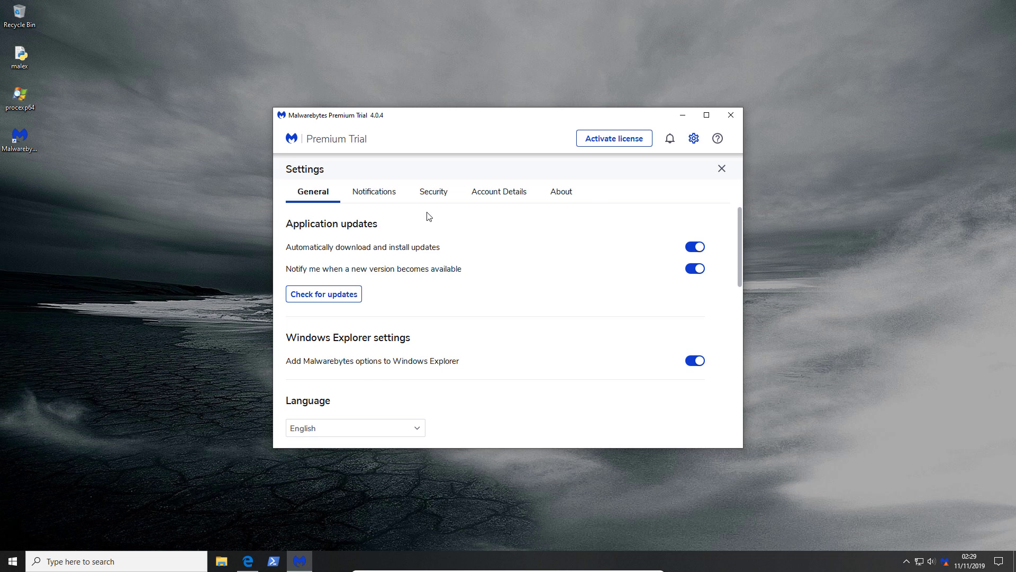
left_click(375, 191)
left_click(445, 192)
scroll(410, 305, "down", 1)
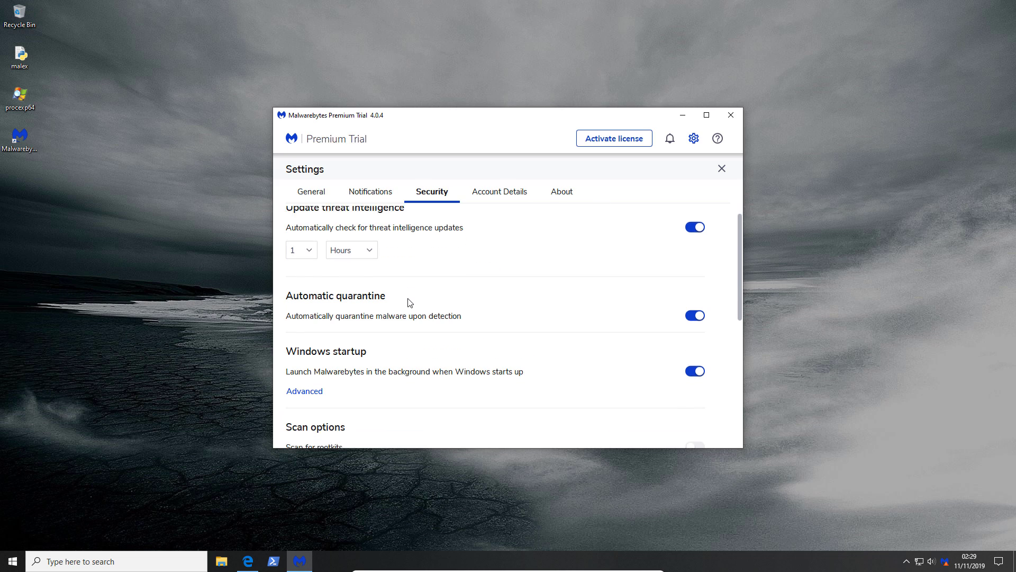
scroll(409, 302, "down", 5)
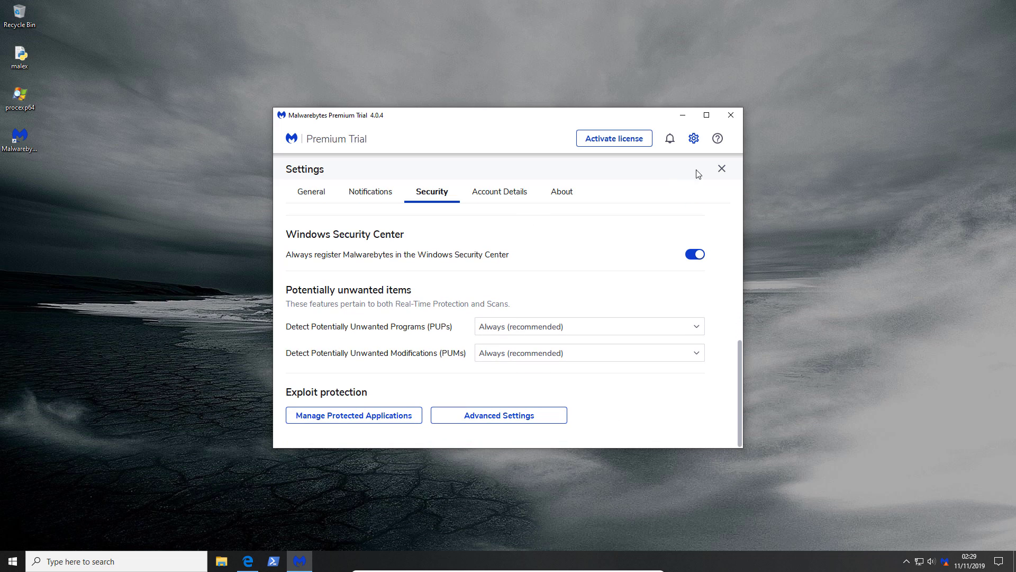
left_click(723, 166)
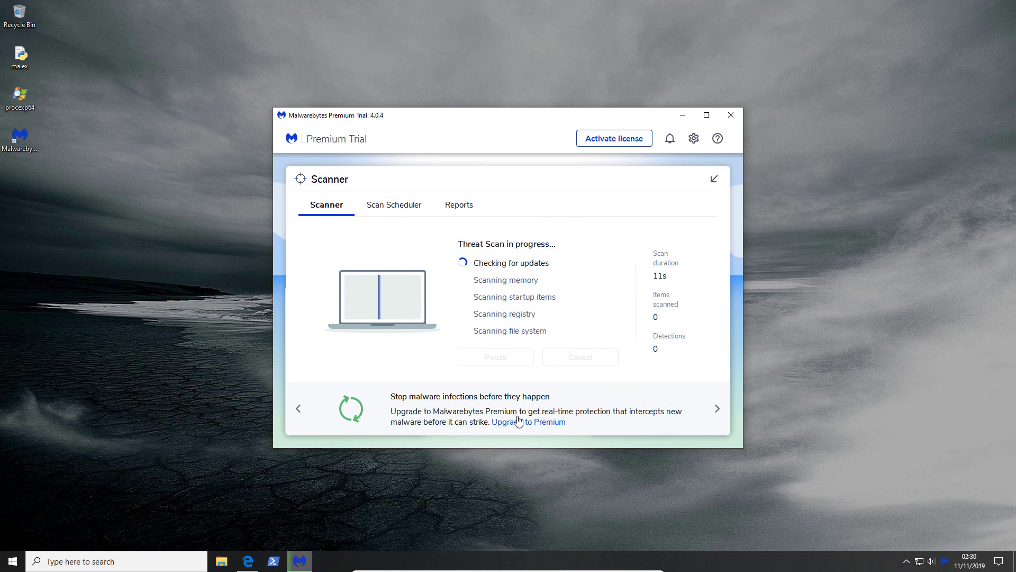
Check Scan Scheduler and Reports, then cancel the threat scan at 792 items with 0 threats.
left_click(414, 207)
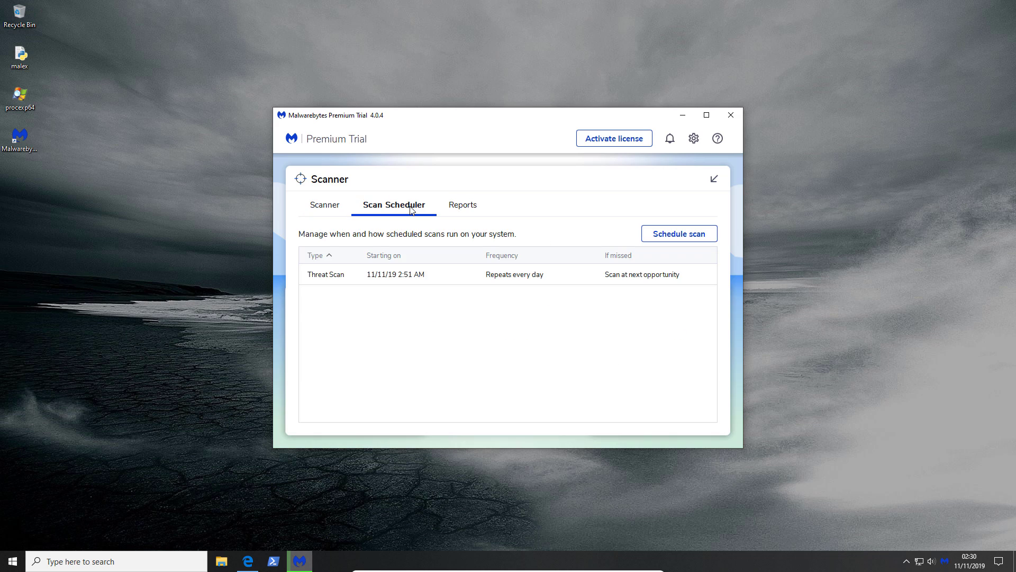
left_click(459, 213)
left_click(340, 213)
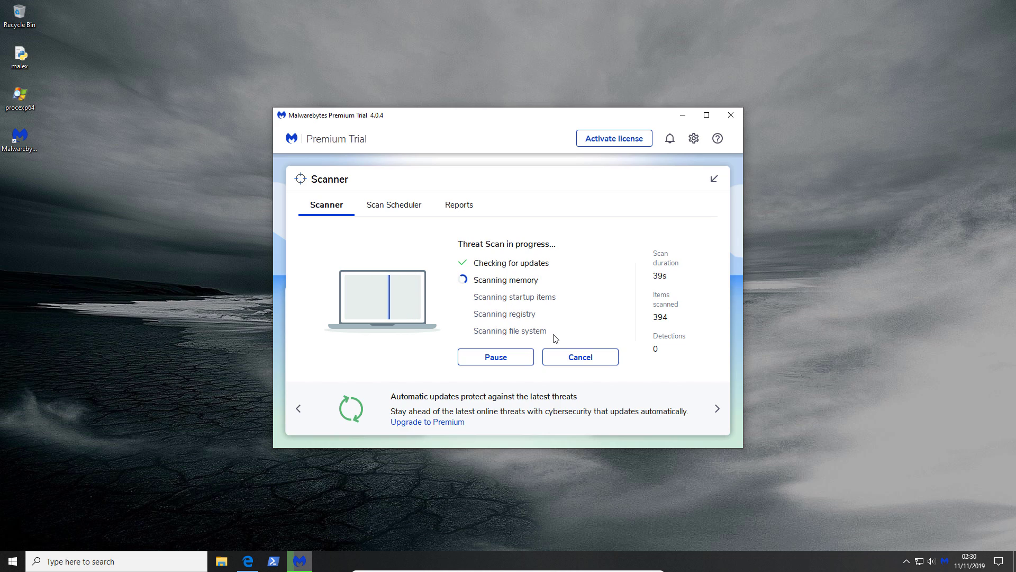
left_click(569, 358)
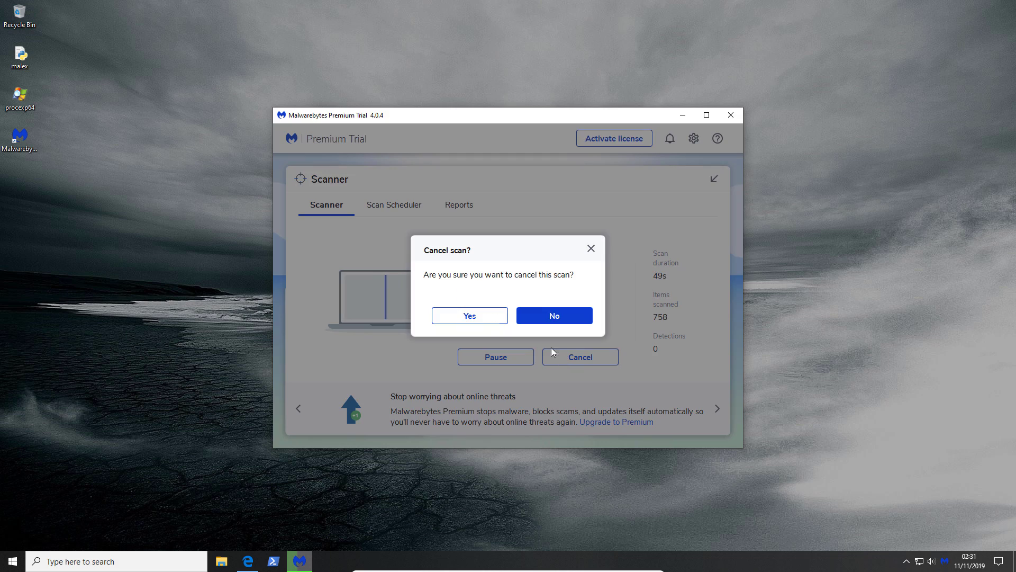
left_click(494, 320)
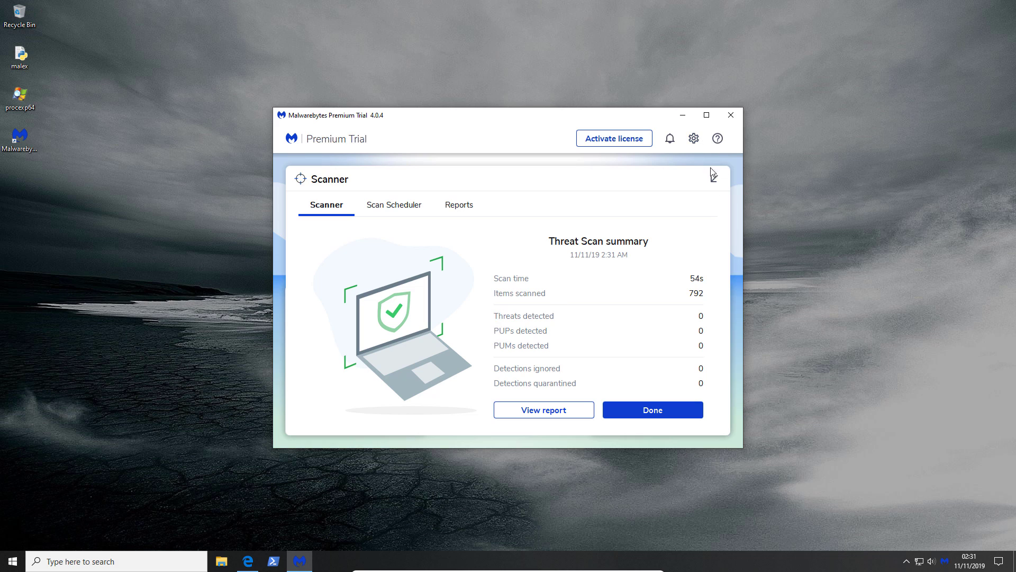
Turn off Malware Protection from the Malwarebytes tray menu, approving the UAC prompt.
left_click(694, 138)
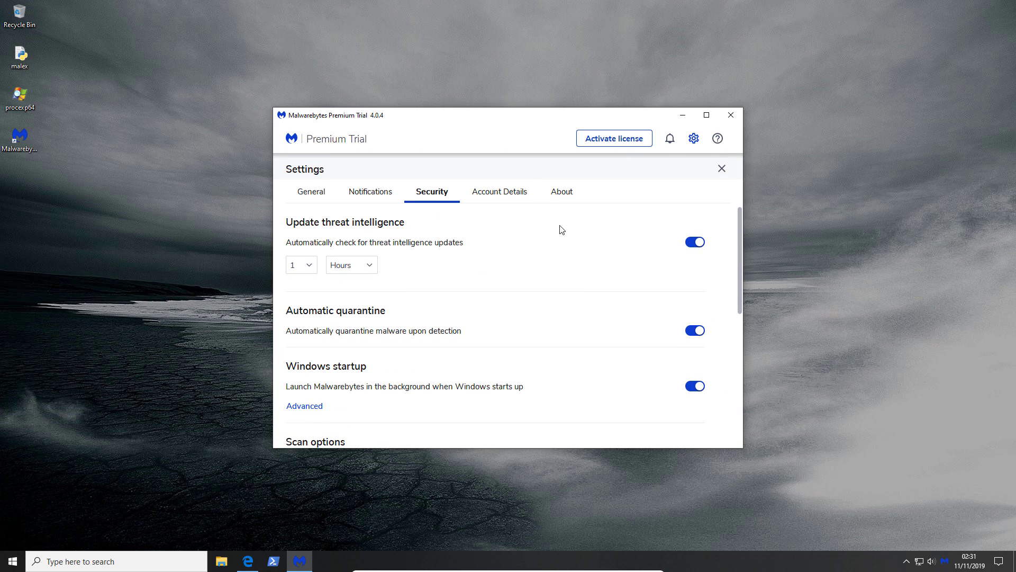
left_click(319, 192)
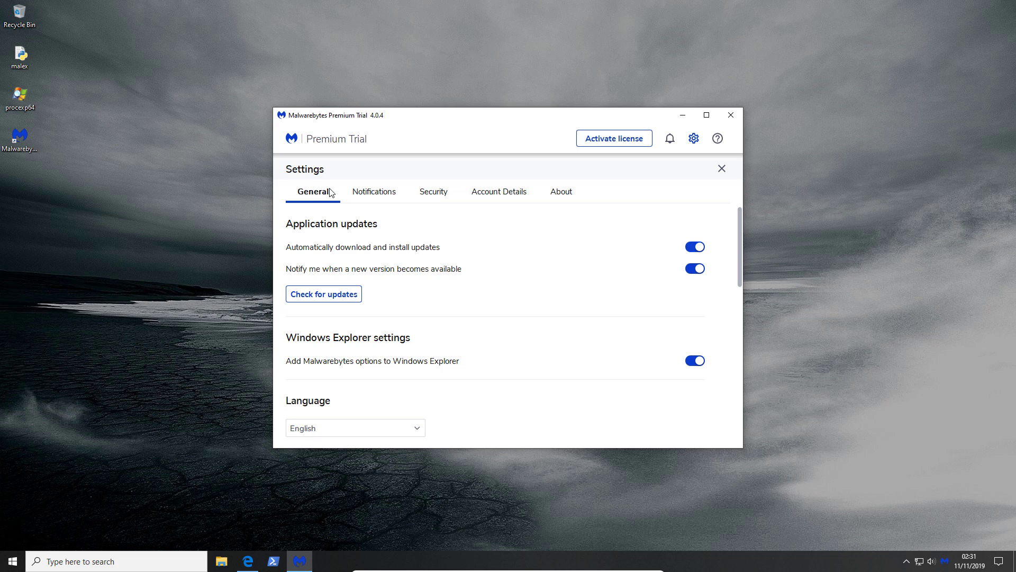
right_click(945, 566)
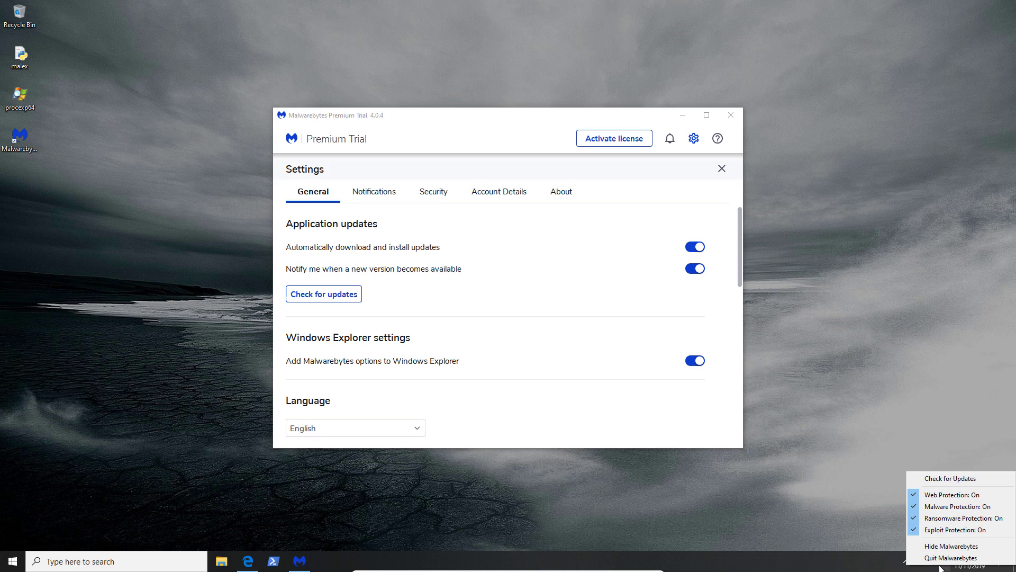
left_click(926, 507)
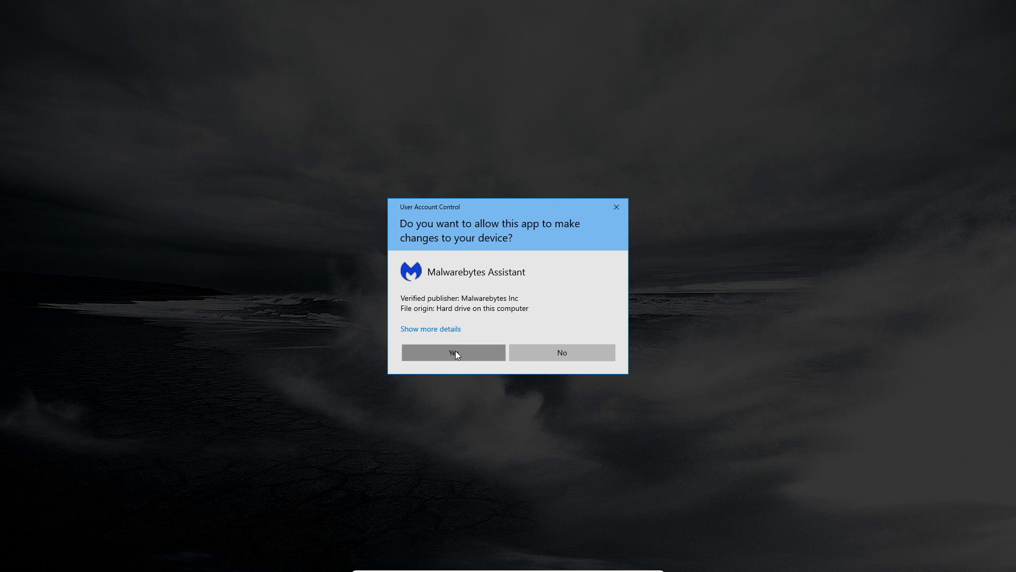
left_click(455, 351)
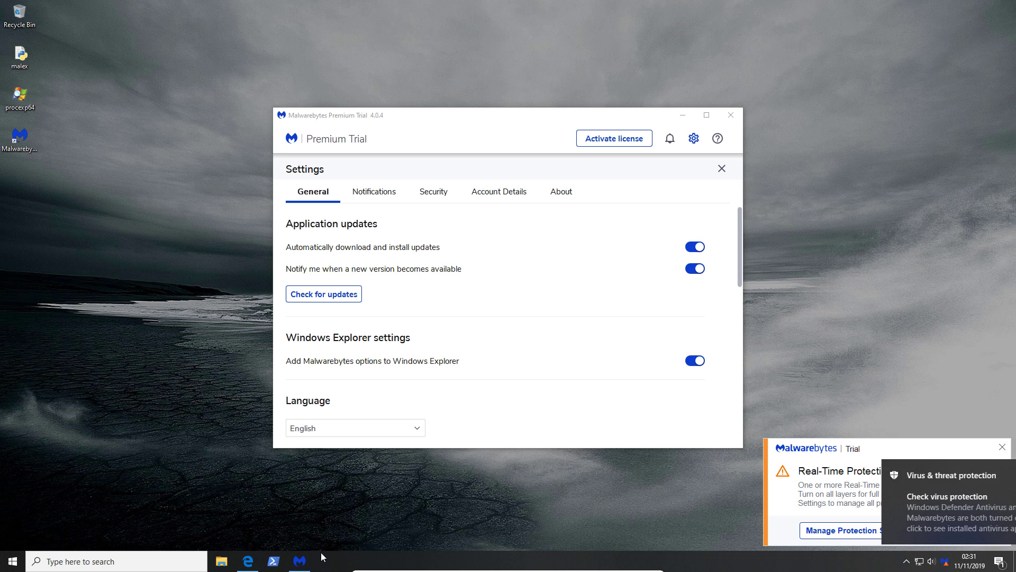
Copy the Classified sample folder from Lab (Z:) onto the desktop.
left_click(223, 564)
left_click_drag(360, 240, 26, 216)
left_click(801, 122)
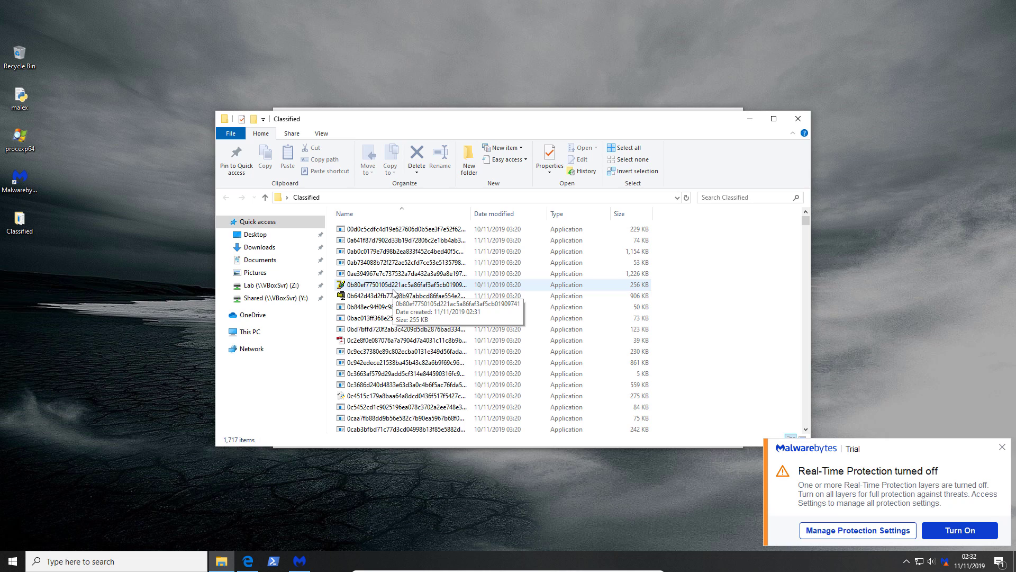
Scroll through the 1,717 copied samples in Classified, then close the folder window.
scroll(394, 293, "down", 1)
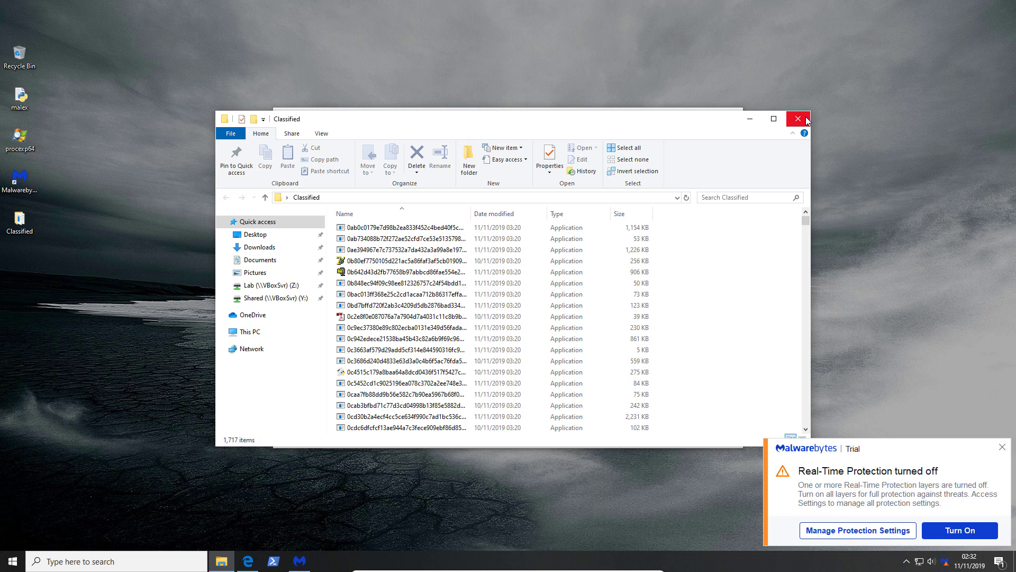
left_click(798, 118)
Enter 'python malex.py' at the Desktop PowerShell prompt and turn real-time protection back on.
left_click(273, 561)
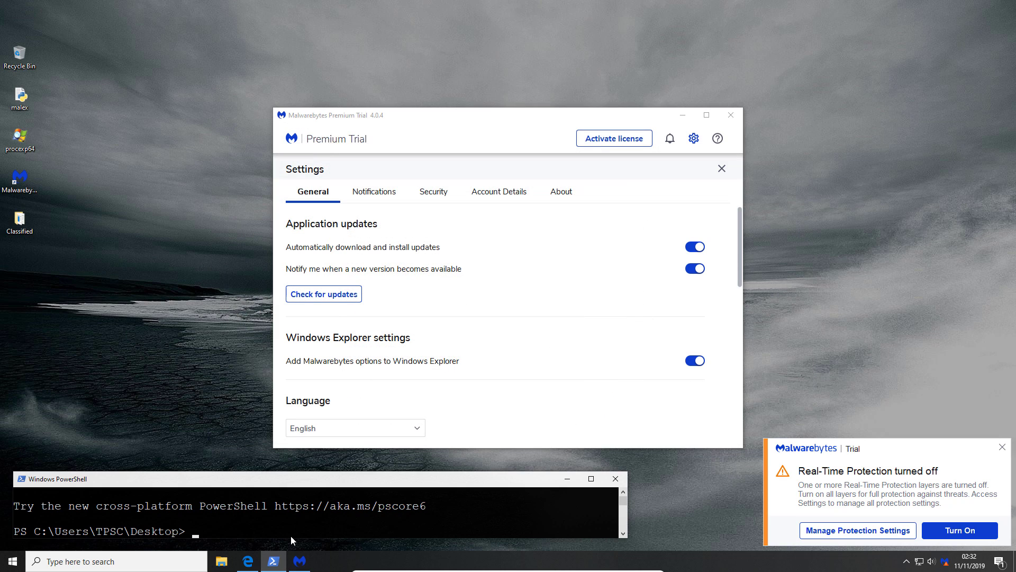
type("python malex.py")
left_click(952, 531)
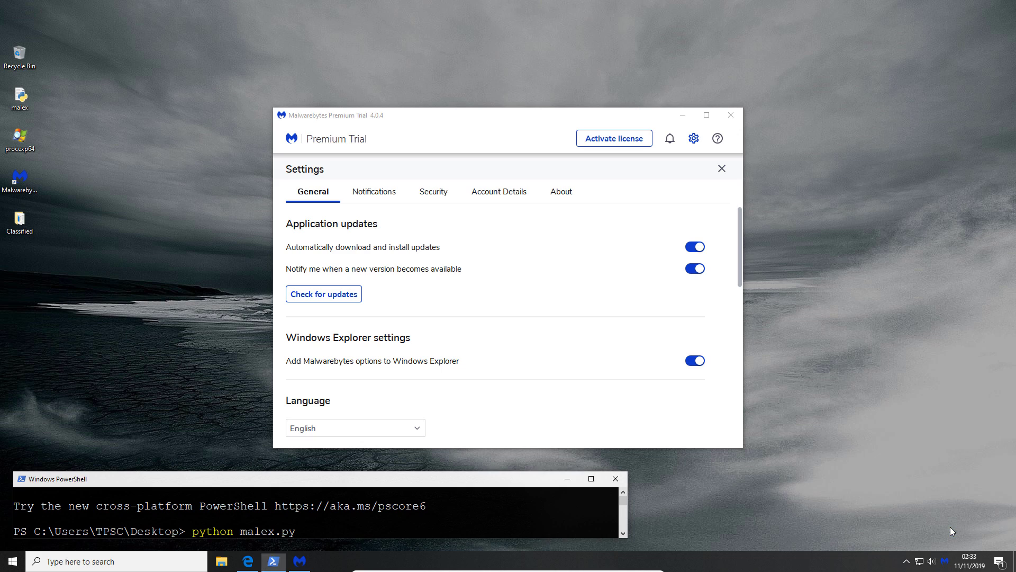
Close Malwarebytes, run malex.py, and answer 'yes' that protection is on.
left_click(733, 117)
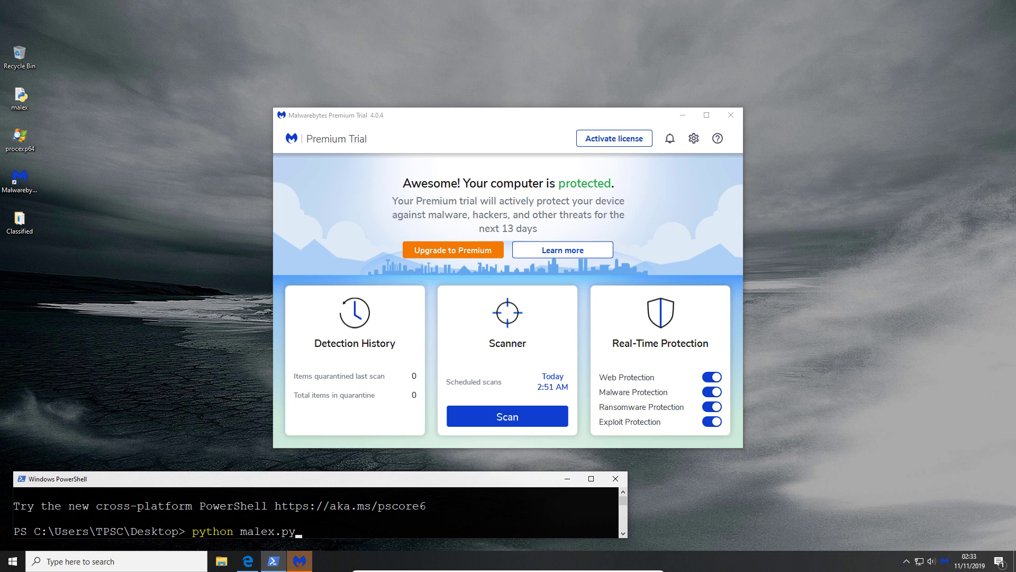
key("Return")
type("yes")
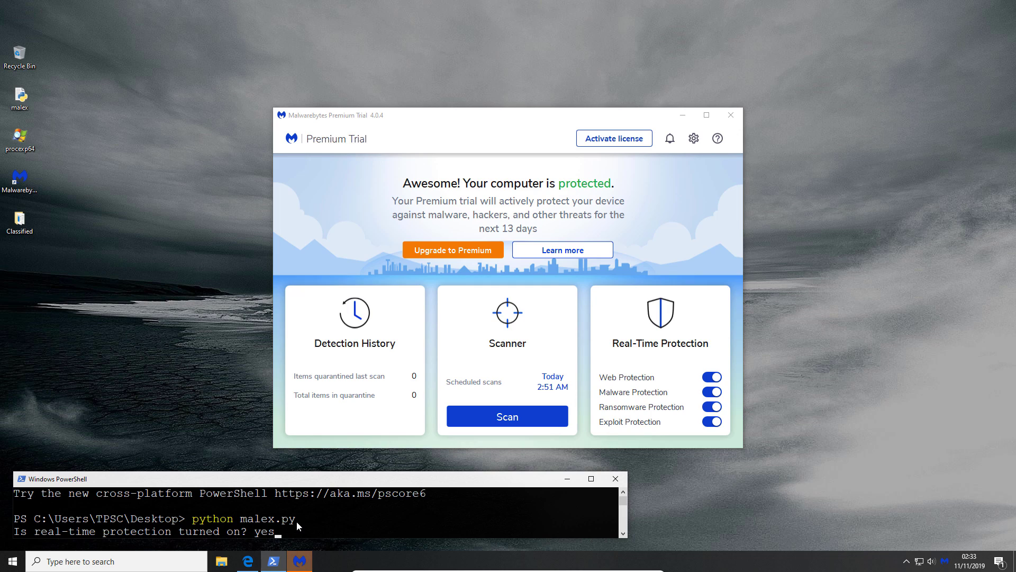
key("Return")
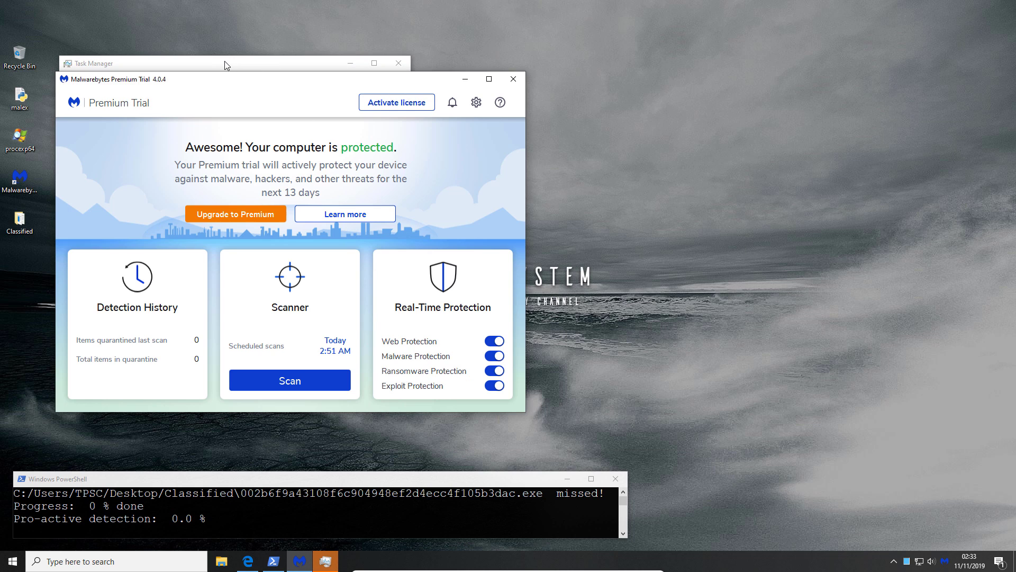
Place Task Manager on the right sorted by CPU, then refocus the running PowerShell script.
left_click_drag(224, 62, 735, 65)
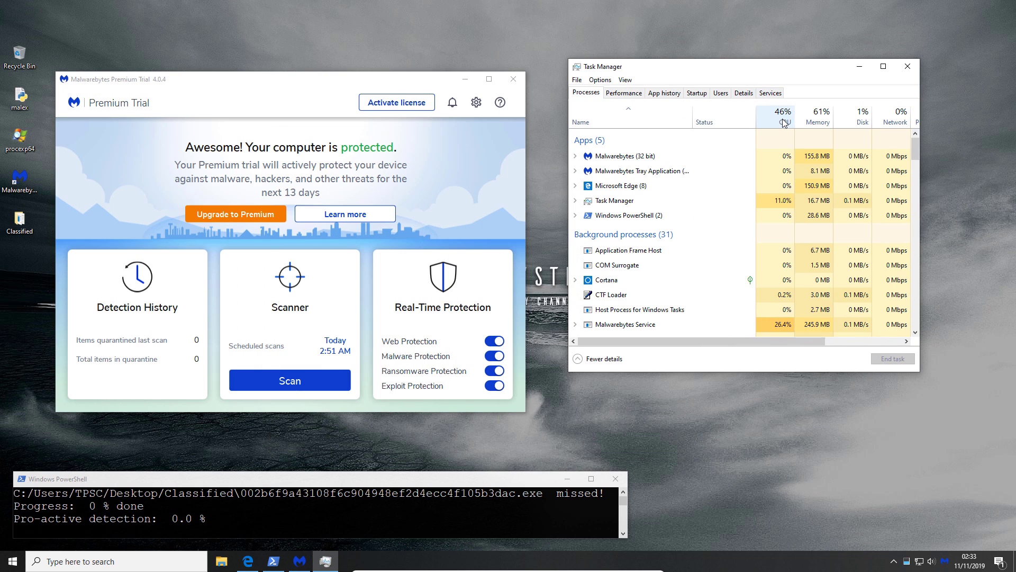
left_click(783, 117)
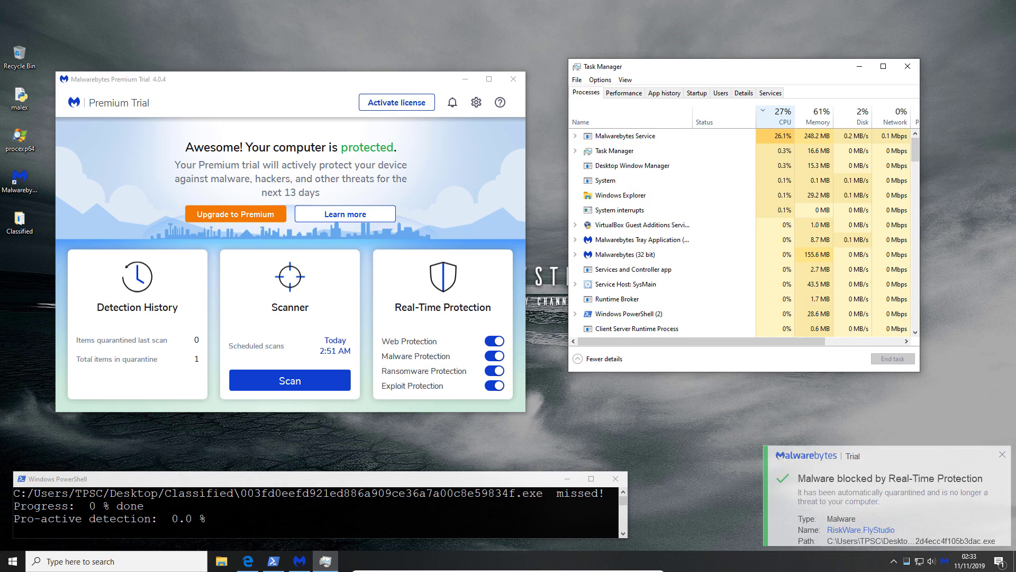
left_click(512, 483)
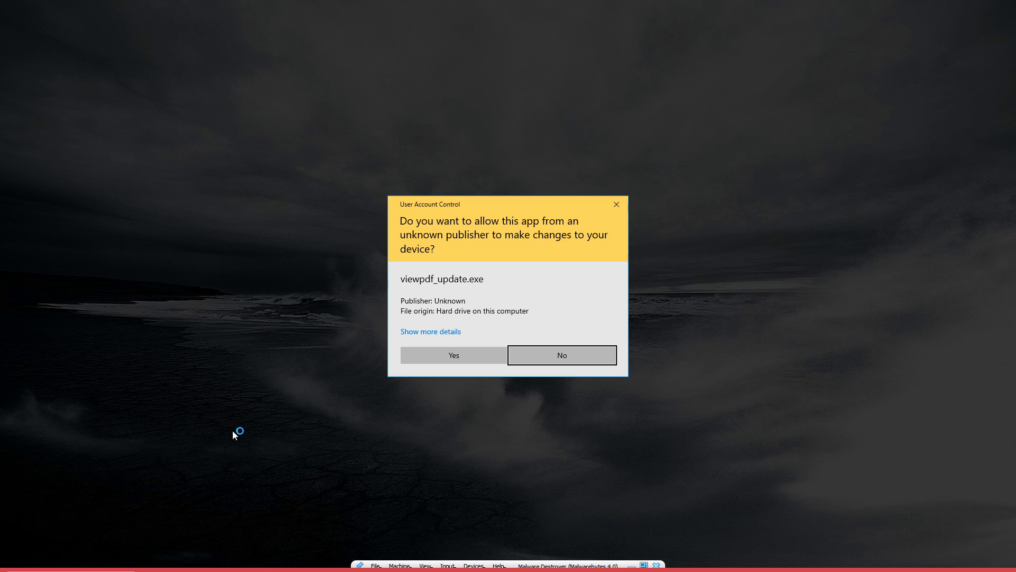
Allow the unknown-publisher viewpdf_update.exe to make changes.
left_click(451, 358)
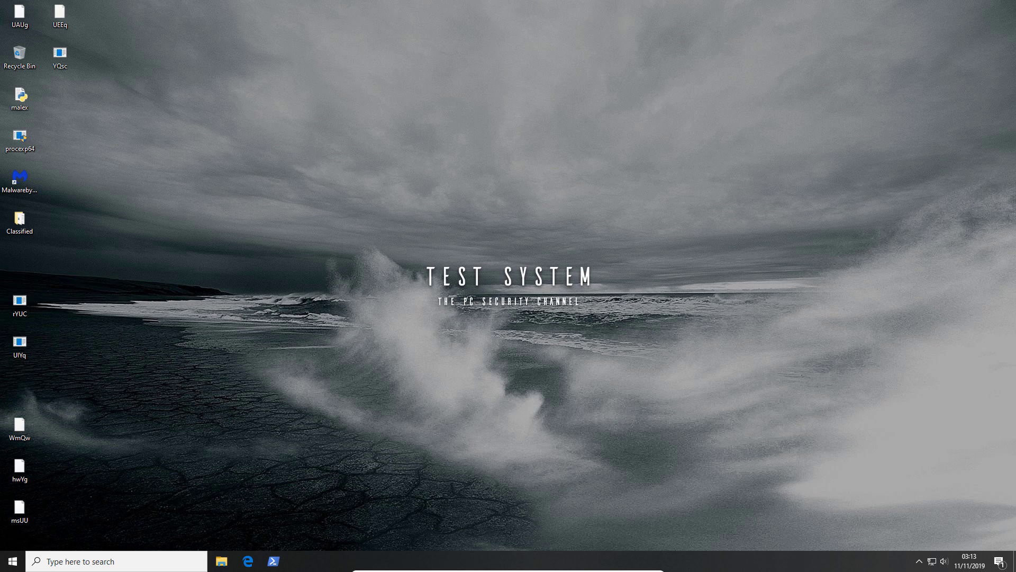
Select the Classified launcher, then dismiss the malware-blocked and reboot-required notifications.
left_click_drag(68, 214, 15, 257)
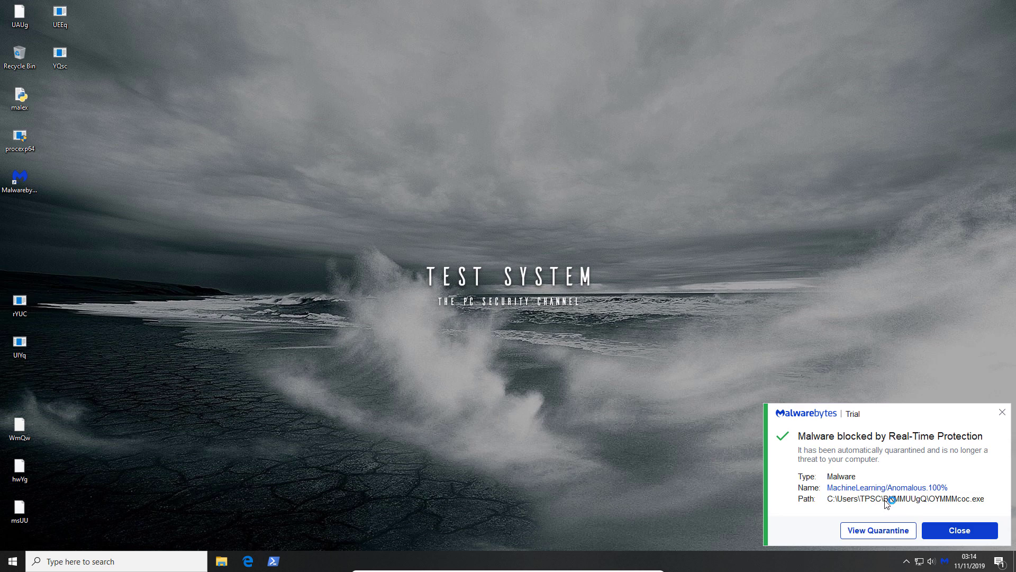
left_click(957, 527)
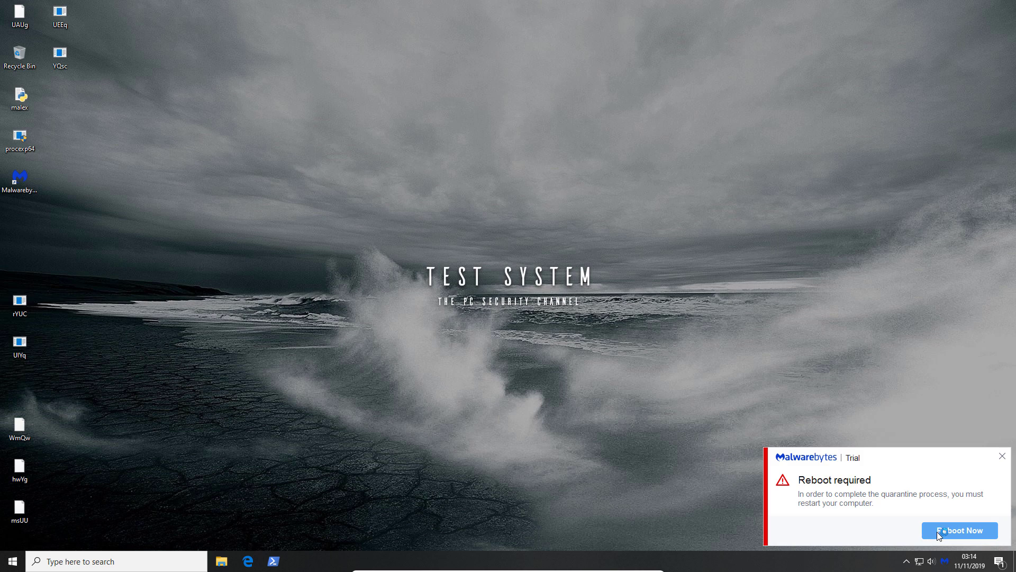
left_click(936, 532)
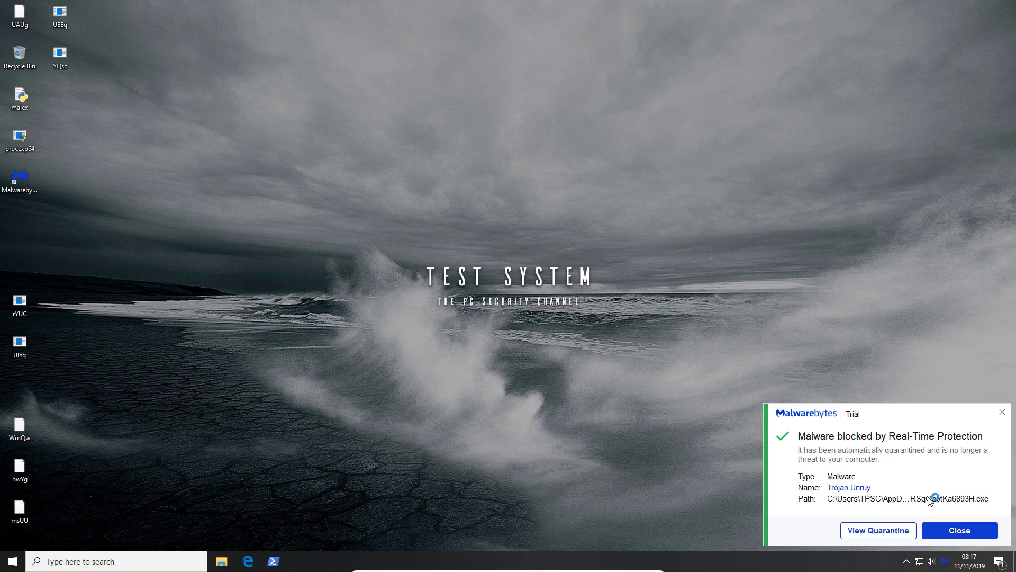
Dismiss the malware-blocked notification and open the SOS folder on the Lab (Z:) drive.
left_click(952, 530)
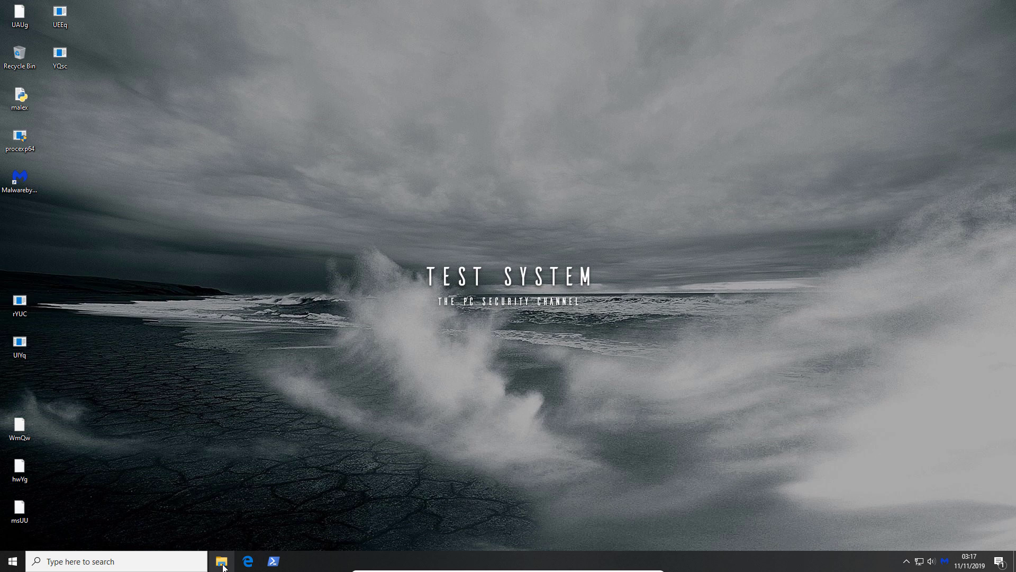
right_click(25, 70)
left_click(73, 115)
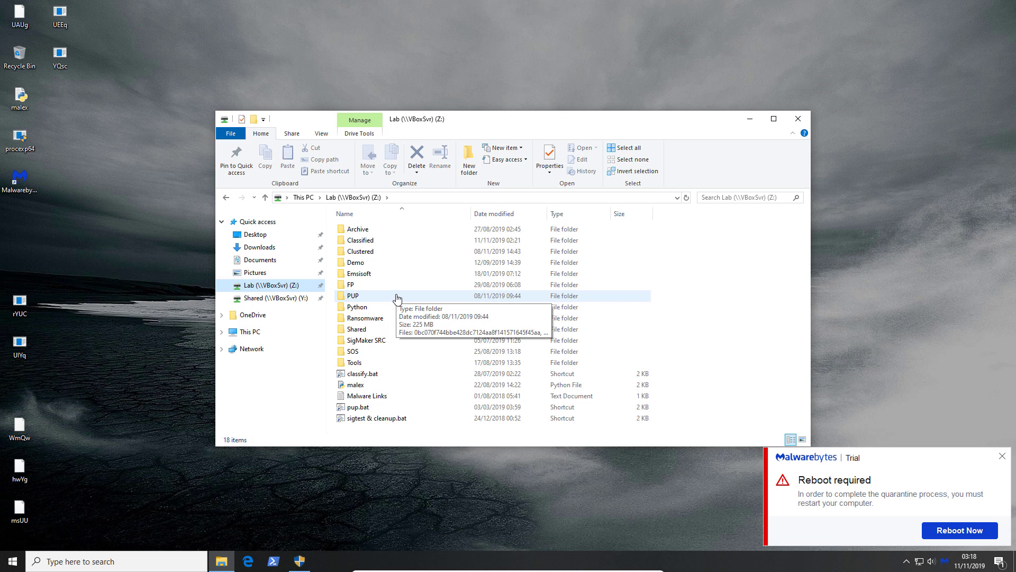
left_click(373, 353)
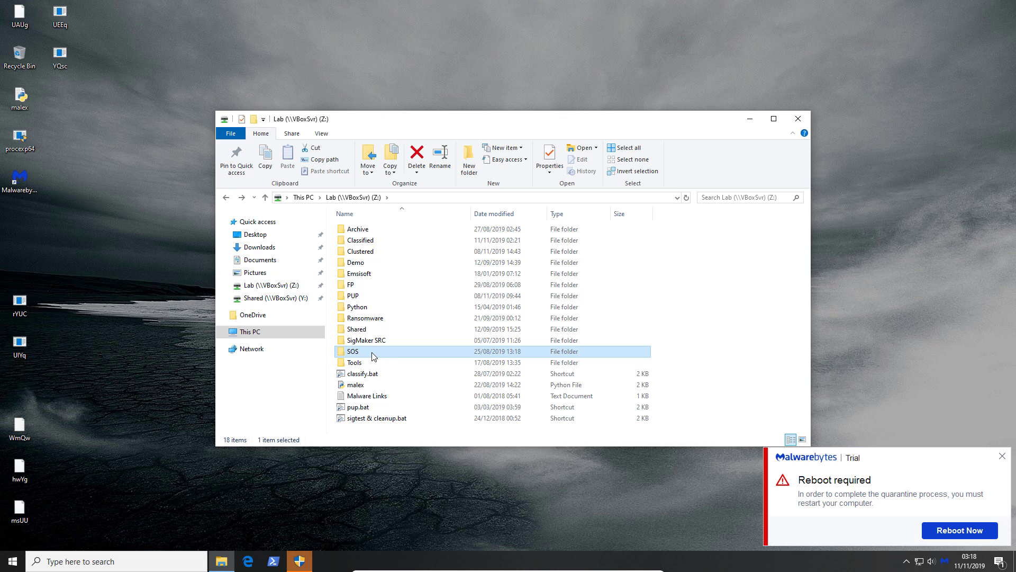
double_click(372, 353)
Copy hitmanpro_x64 onto the desktop and launch the desktop copy to start scanning.
left_click(365, 240)
left_click_drag(368, 240, 80, 104)
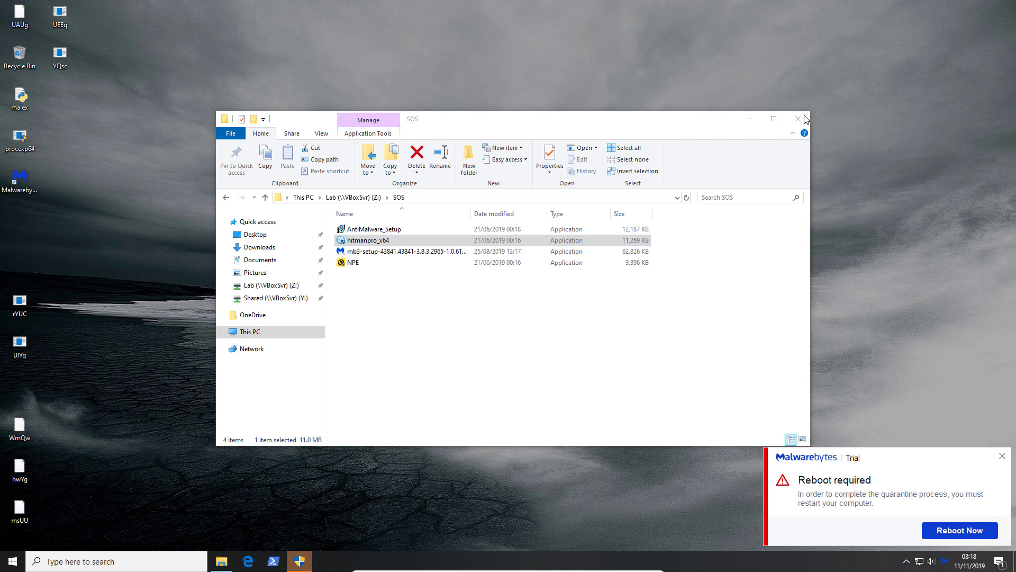
left_click(798, 118)
double_click(74, 99)
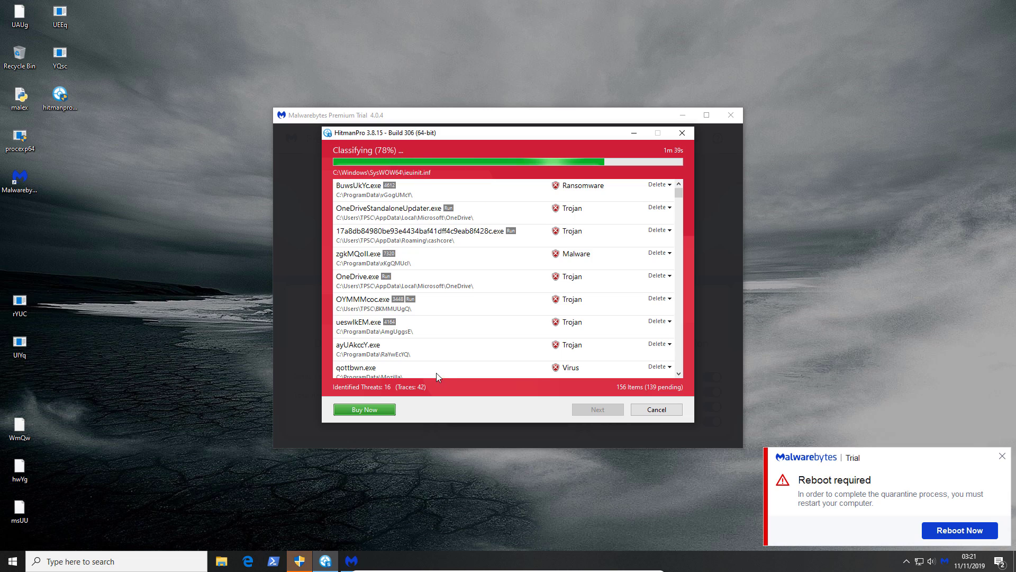
Show detection names for the BuwsUkYc.exe ransomware entry, then bring up File Explorer.
left_click(434, 195)
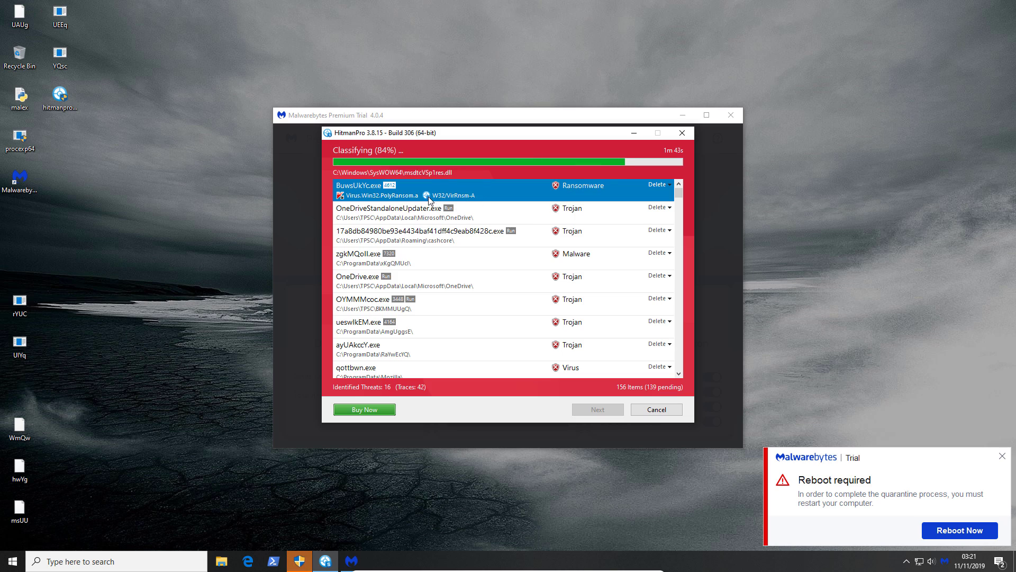
left_click(222, 564)
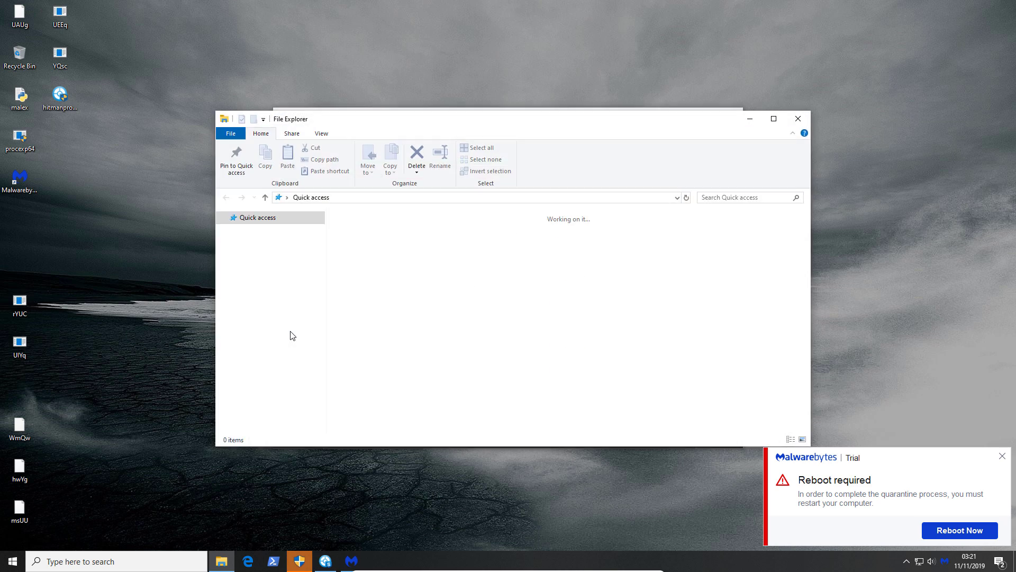
Open Very Important Data from Documents, close Notepad, and minimize Explorer back to HitmanPro.
left_click(253, 259)
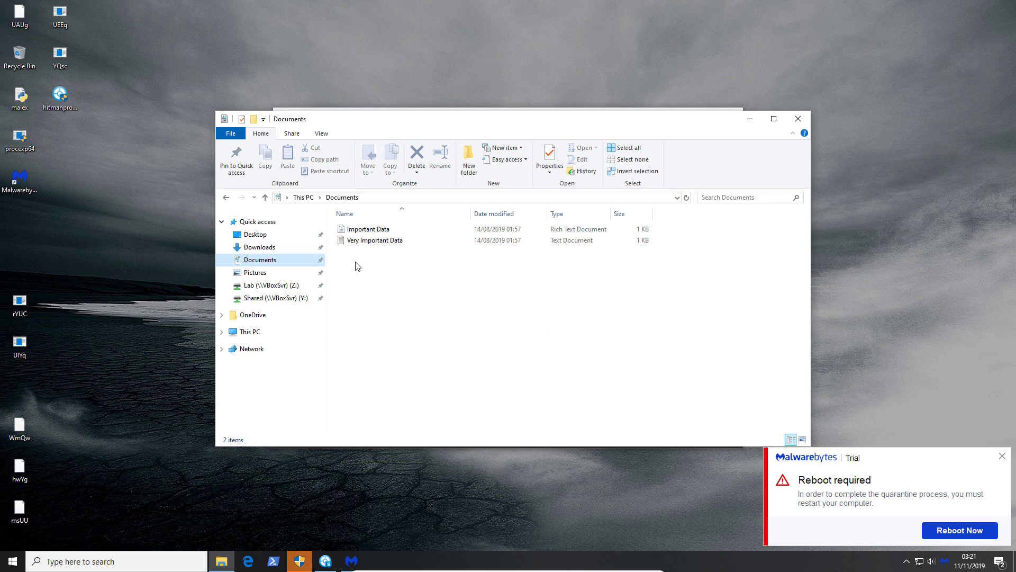
double_click(373, 241)
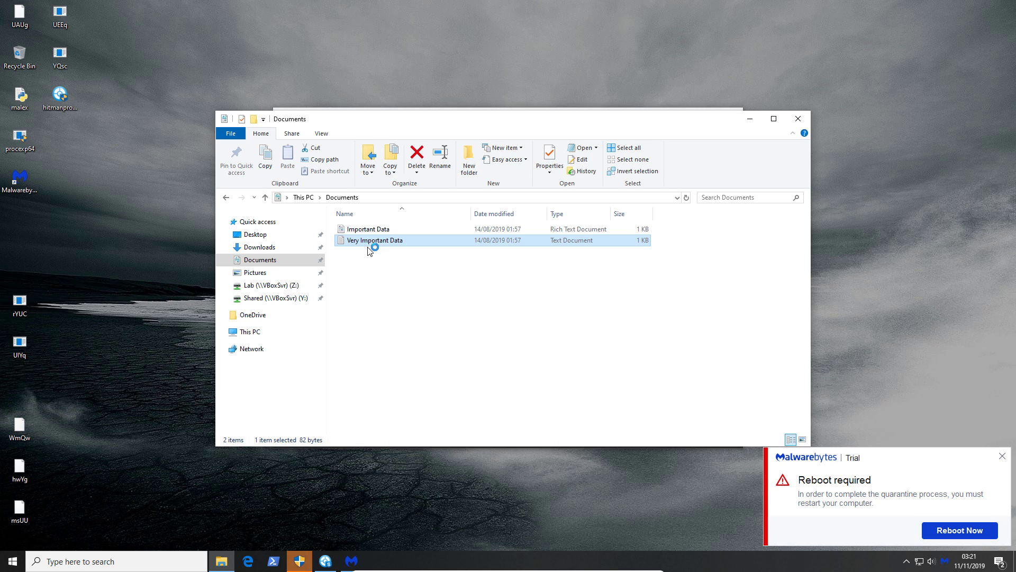
key("alt+F4")
left_click(753, 119)
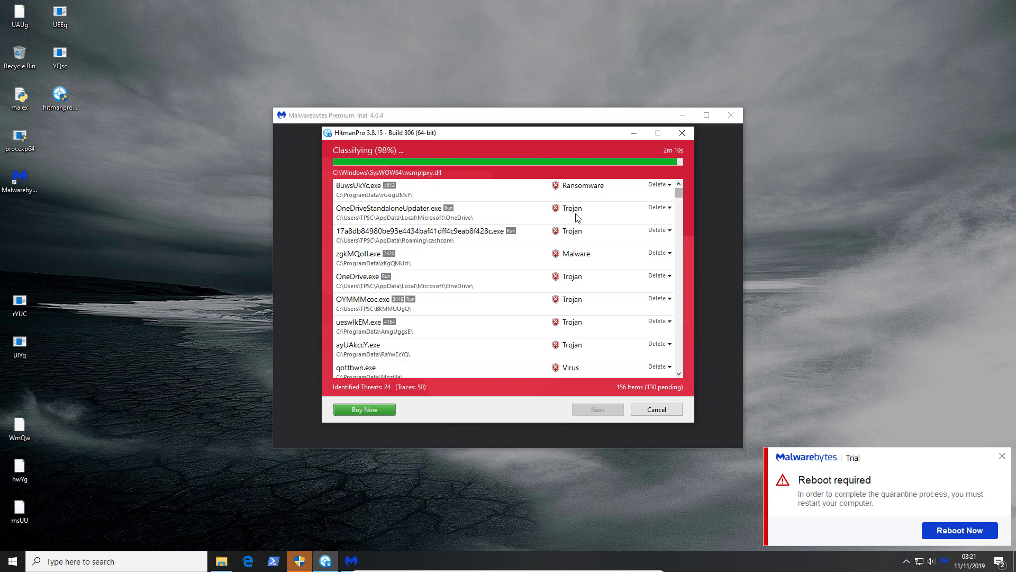
Scroll down the HitmanPro results and select the suspicious VBoxDispD3D.dll entry.
scroll(530, 254, "down", 1)
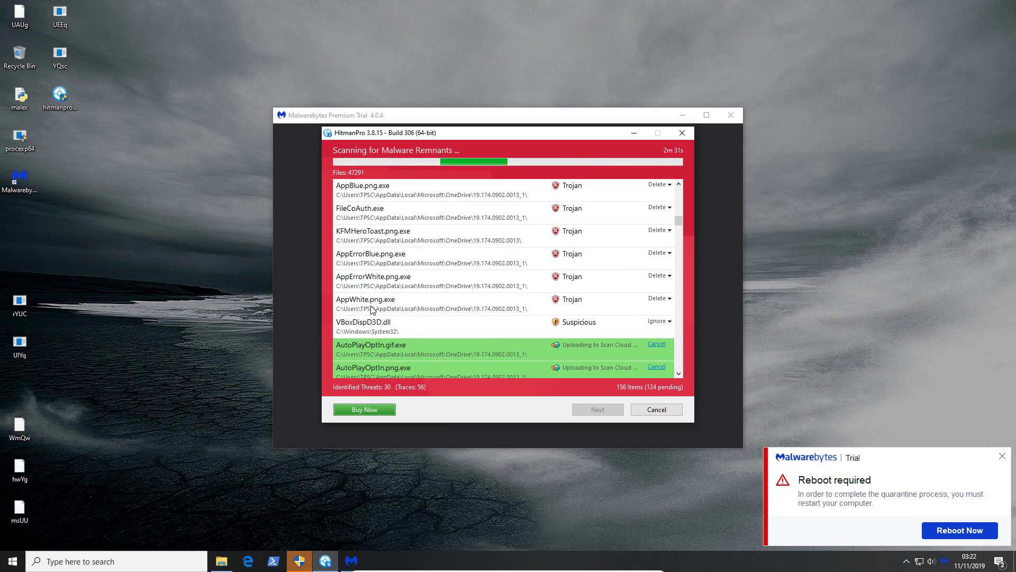
left_click(487, 284)
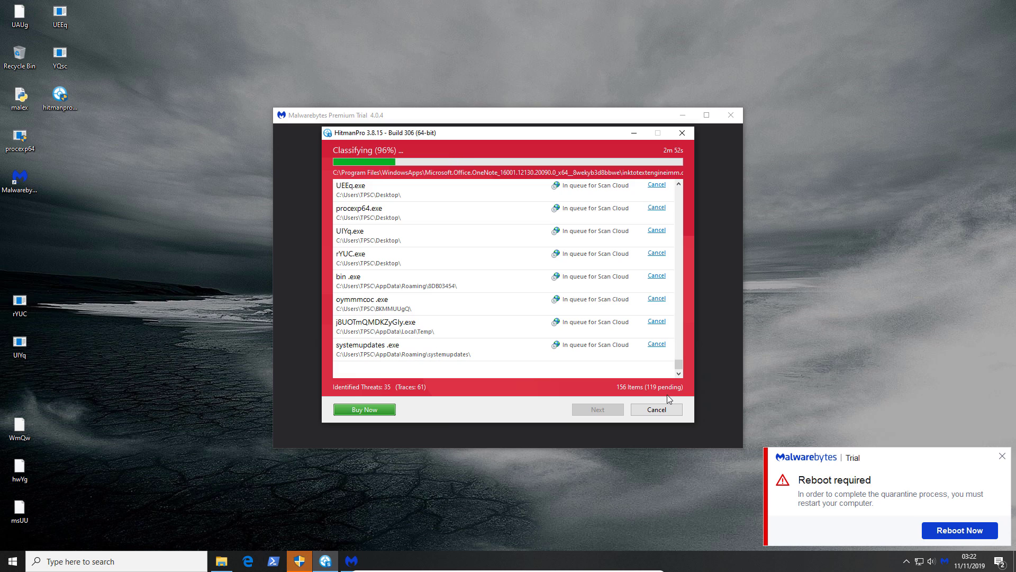
Minimize HitmanPro and accept Malwarebytes' restart prompt to finish removing detected items.
left_click(635, 133)
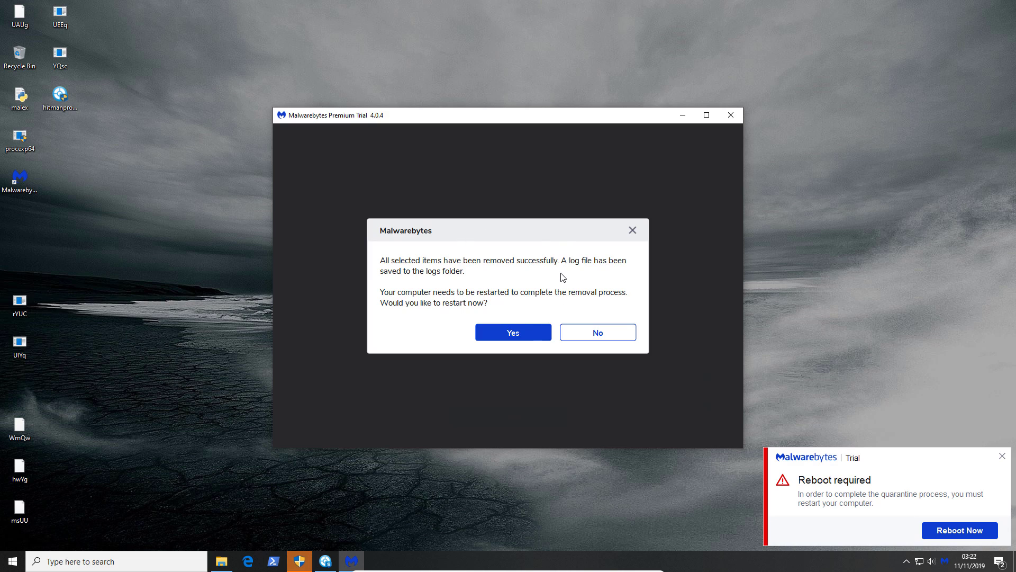
left_click(504, 333)
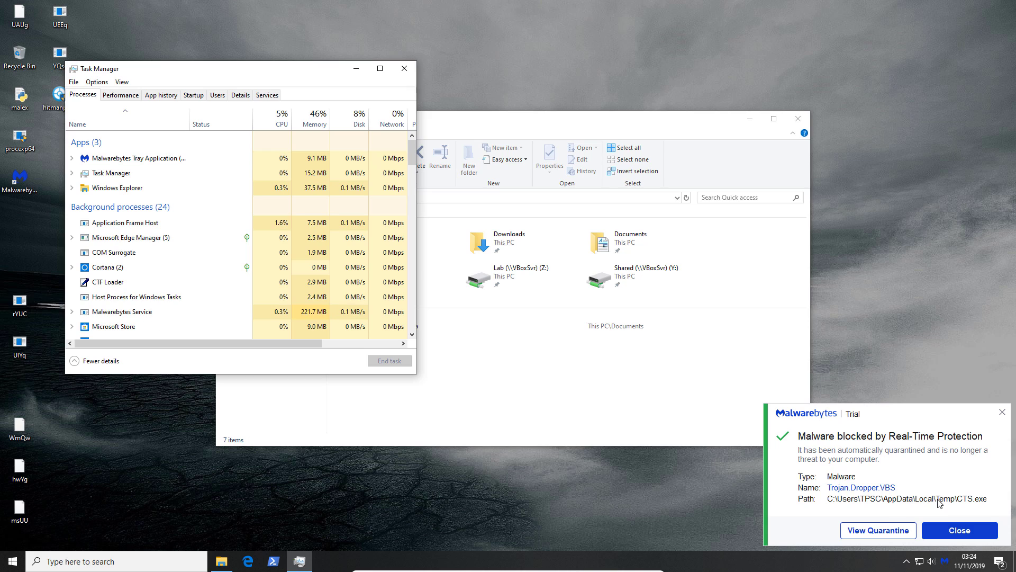
Launch hitmanpro_x64 from the SOS folder on the Lab (Z:) drive for a new scan.
left_click(598, 356)
left_click(272, 284)
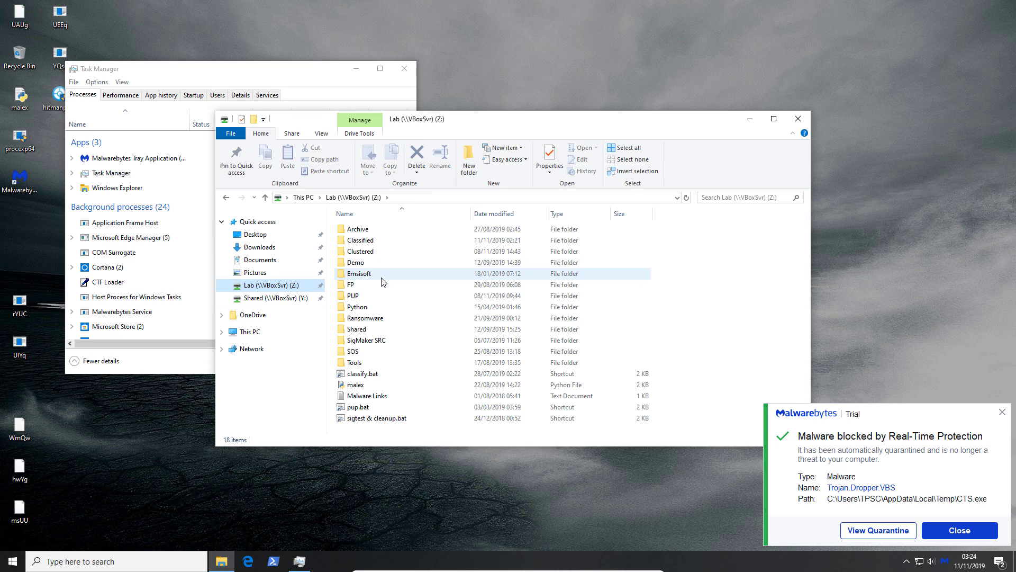
double_click(381, 351)
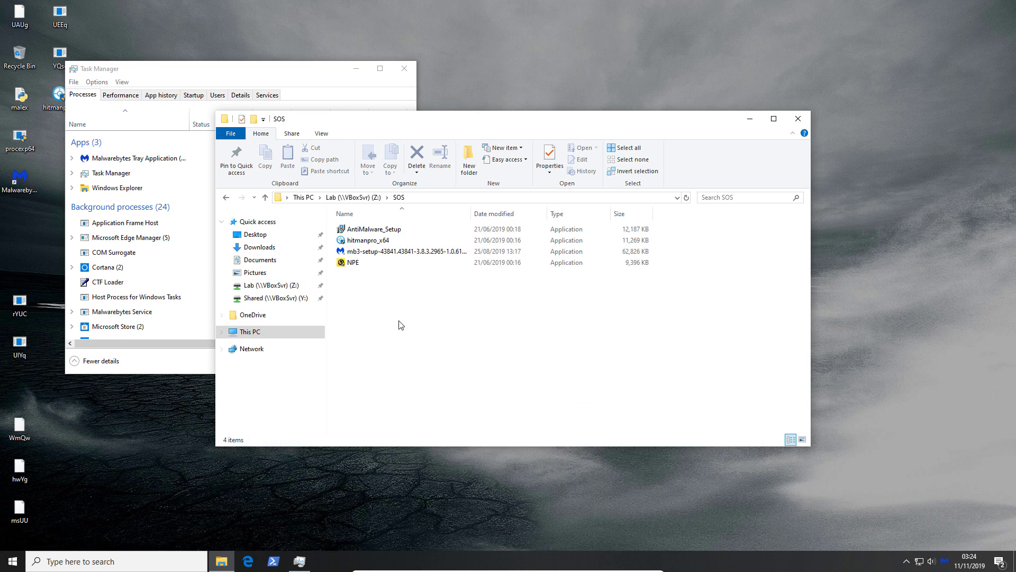
double_click(368, 240)
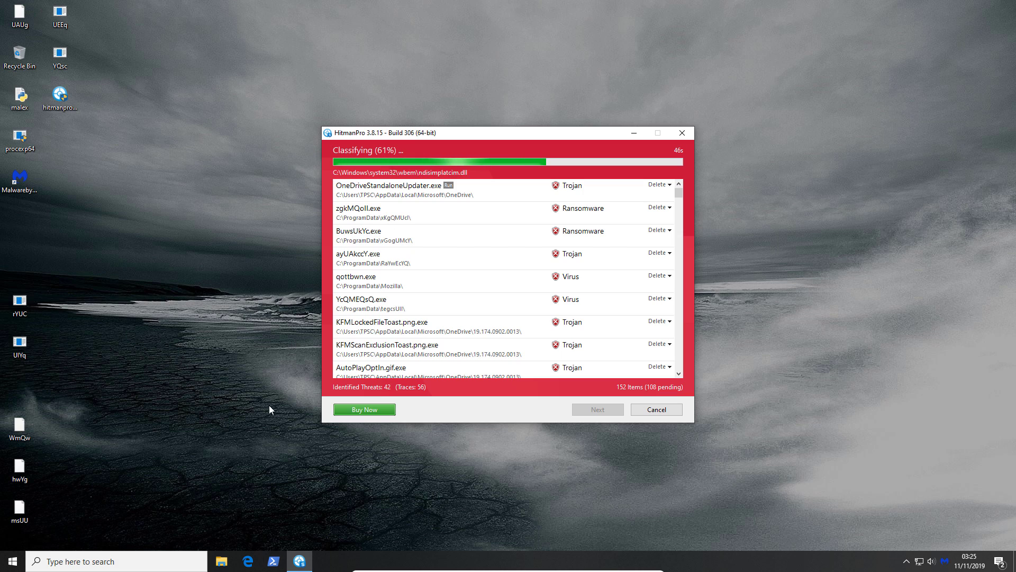
View the Documents folder in File Explorer, then minimize it to return to the scan.
left_click(221, 561)
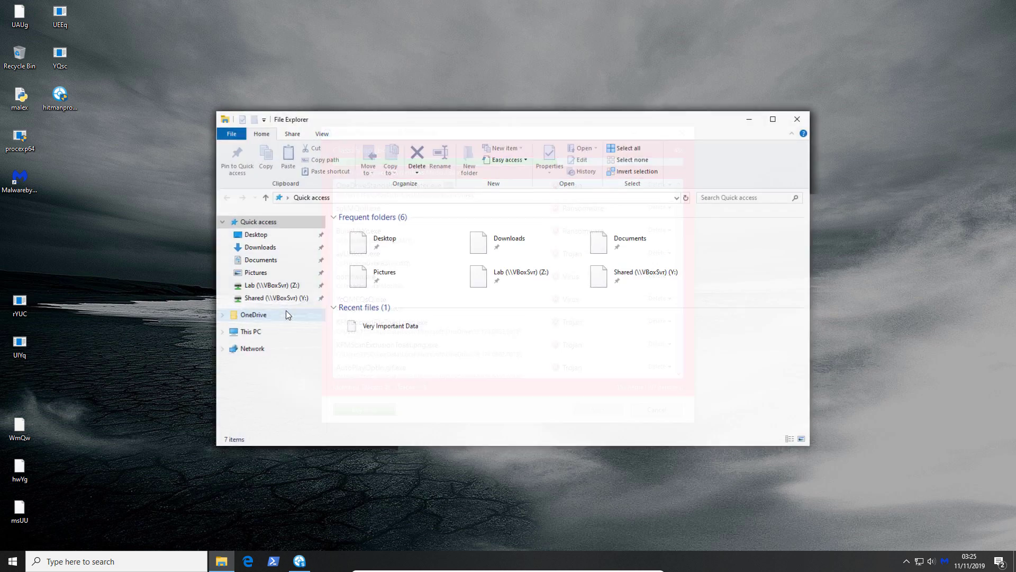
left_click(291, 265)
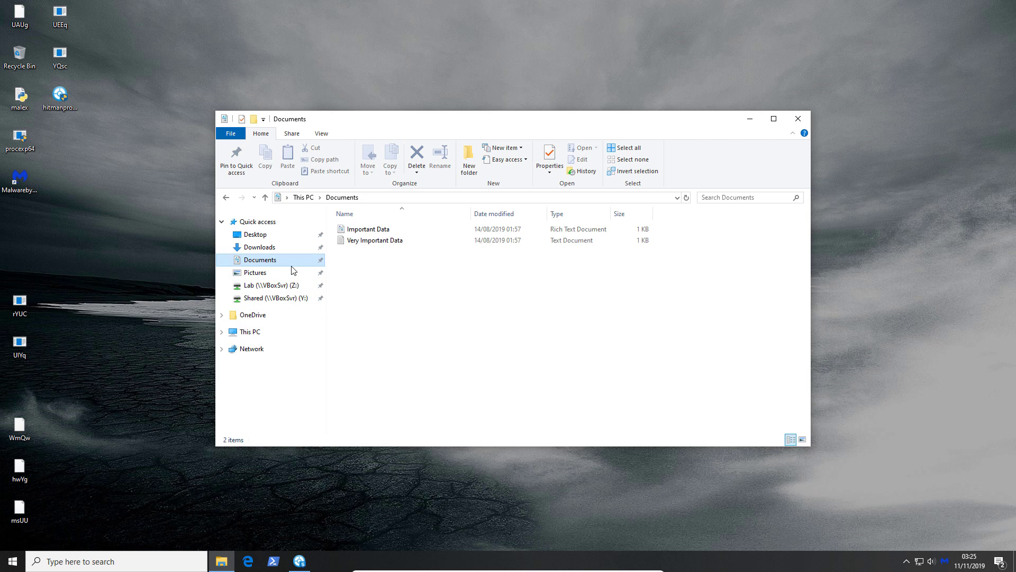
left_click(748, 119)
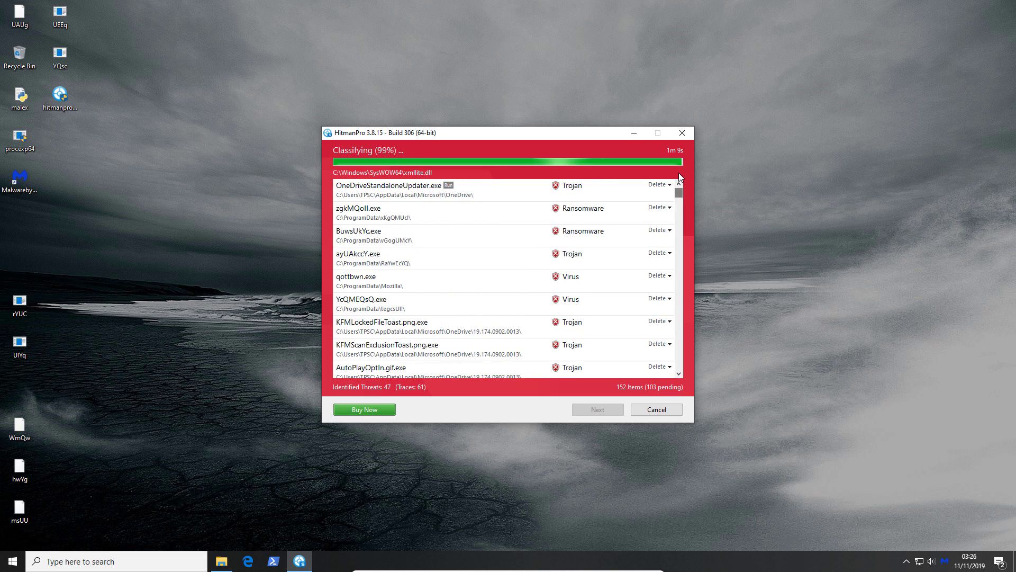
Check OneDriveStandaloneUpdater.exe detections, then open OneDrive.exe details showing Trojan.Agent.DYZC.
left_click(463, 183)
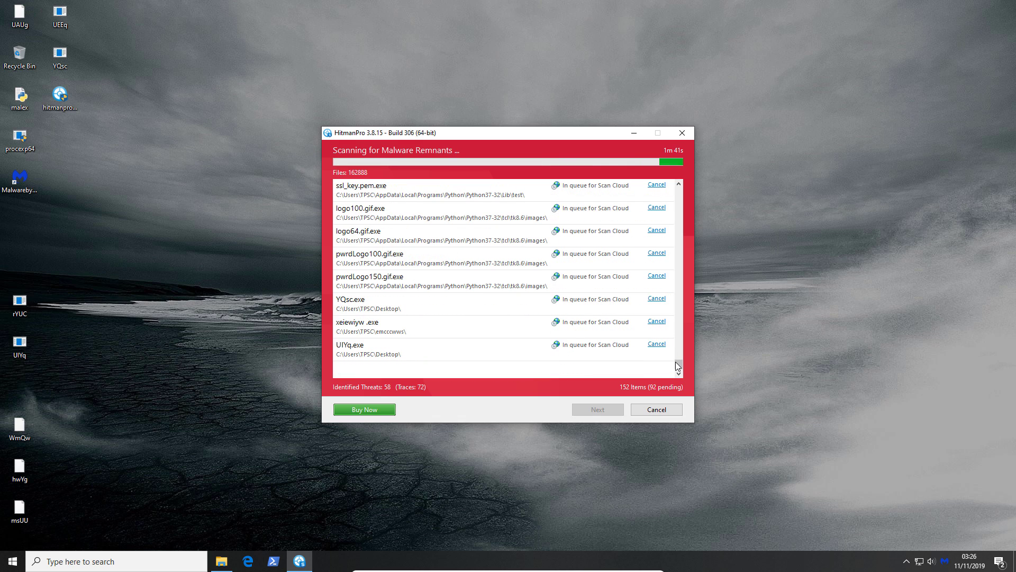
left_click_drag(676, 362, 700, 252)
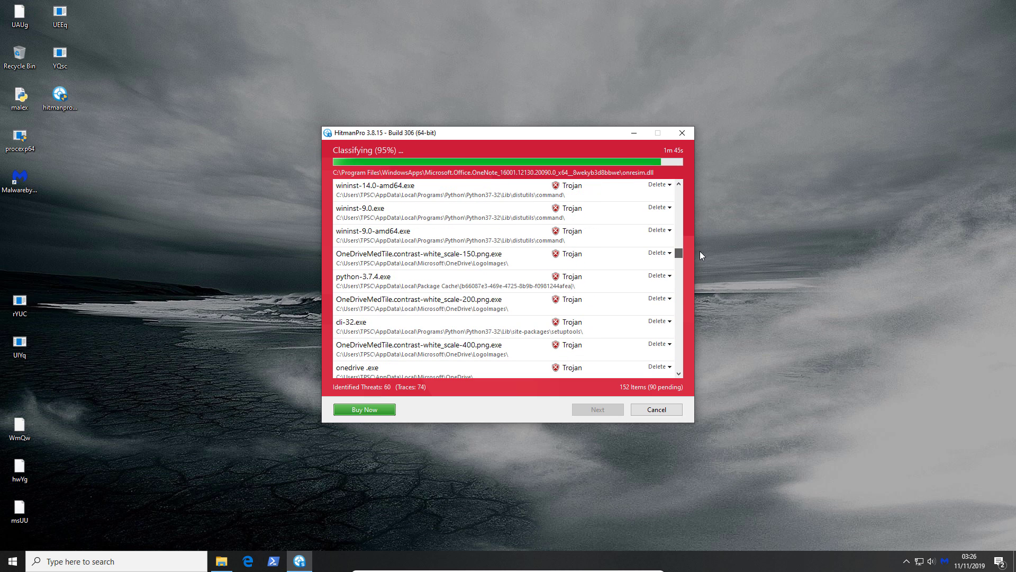
left_click(430, 322)
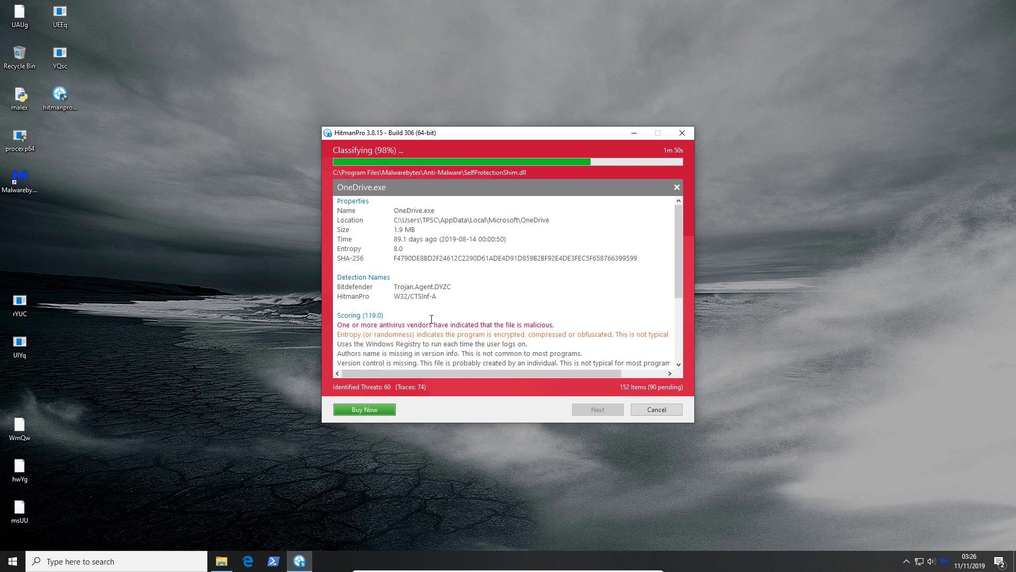